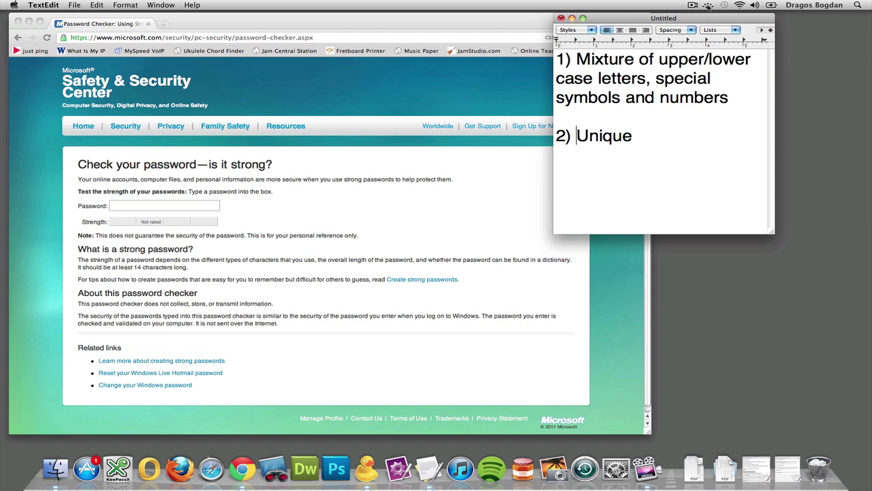
Search Google for 'password cracker mac' in a new Chrome tab over the note
click(433, 23)
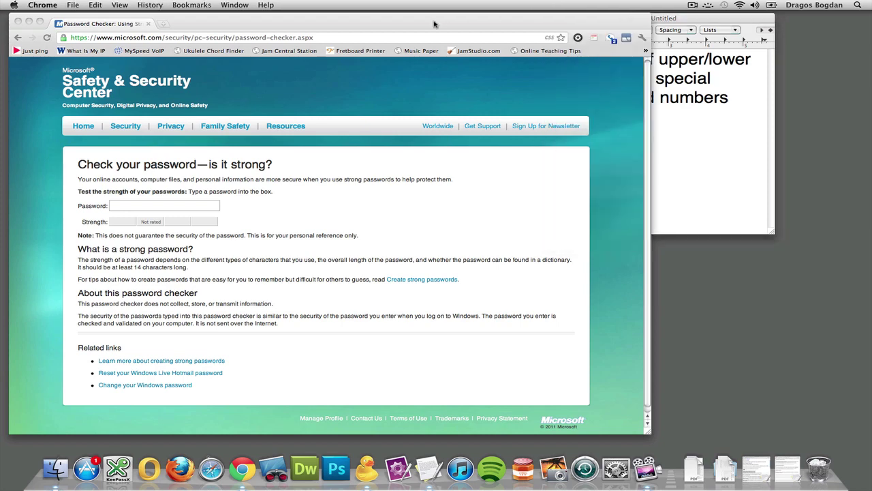
key(super+t)
text(p)
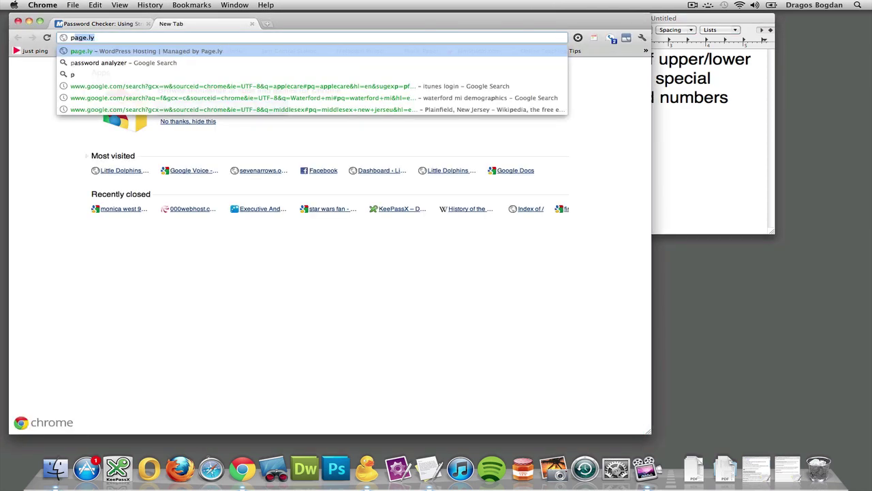
text(assword crack)
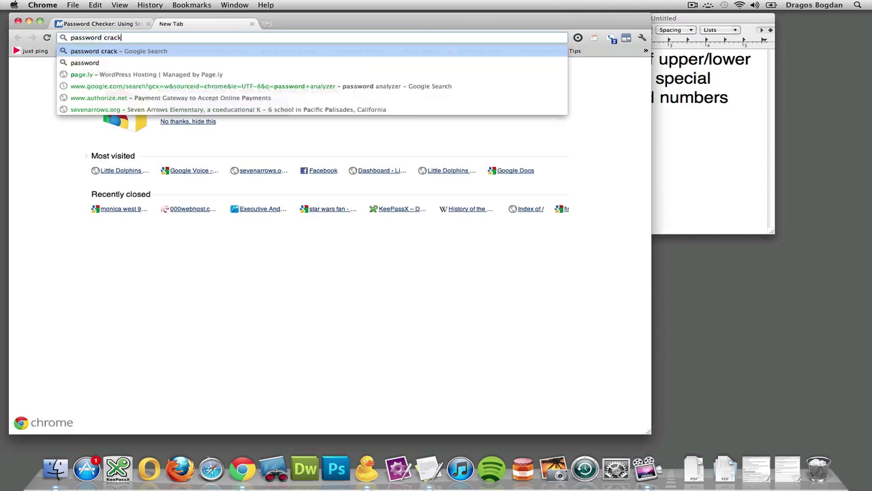
text(er mac)
key(Return)
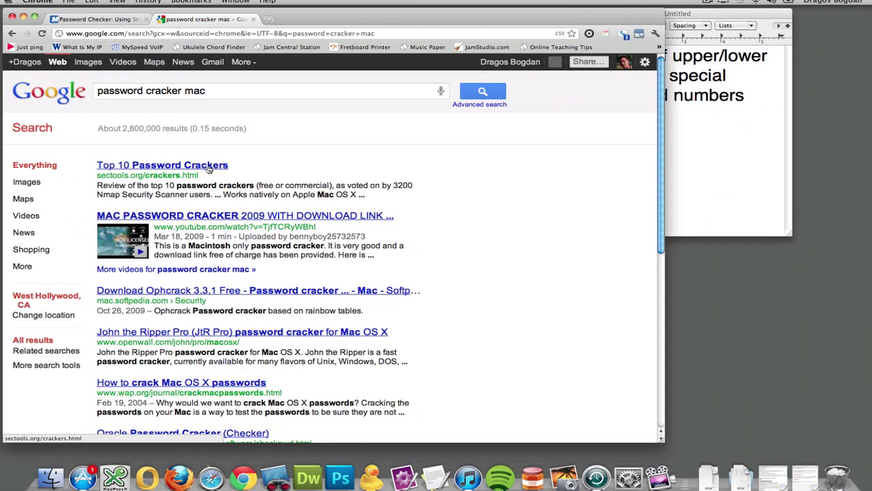
Open the sectools.org Top 10 Password Crackers result and scroll to the Cain and Abel entry
click(210, 168)
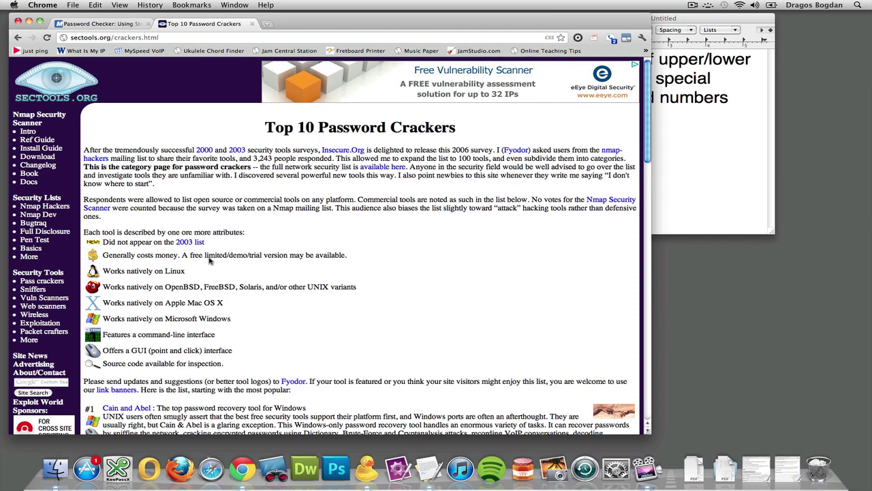
scroll(205, 286, down, 5)
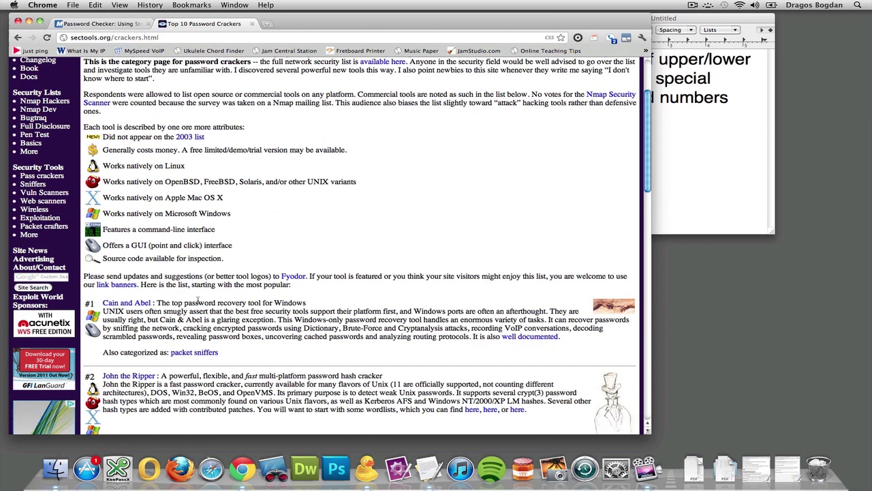
scroll(198, 300, down, 1)
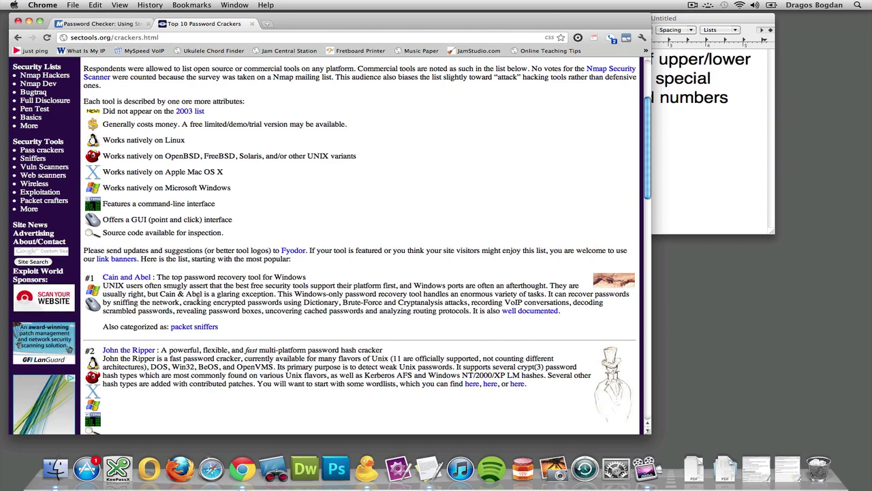
Move the TextEdit criteria note to the centre over Chrome and resize it much wider
drag(695, 21, 374, 42)
drag(452, 253, 764, 338)
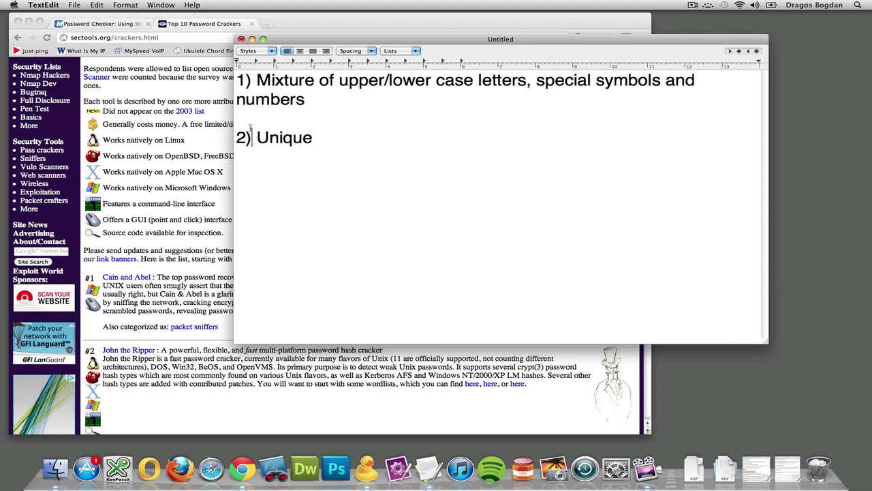
drag(368, 149, 154, 139)
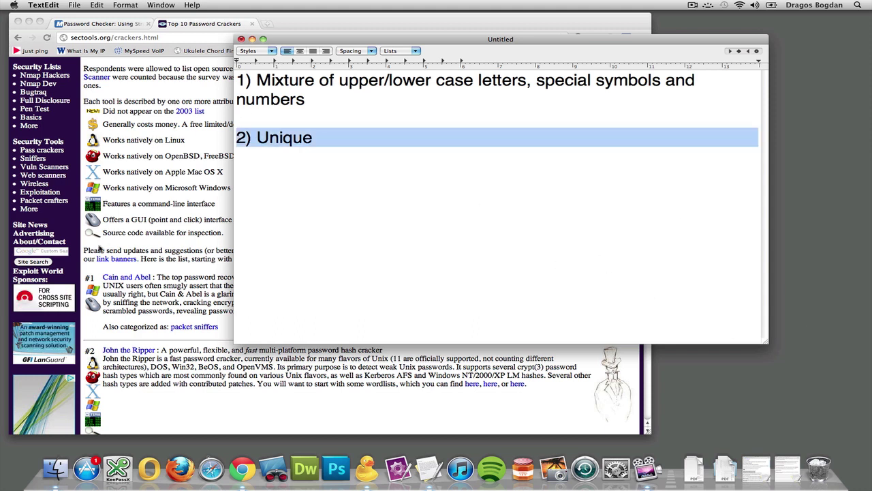
click(270, 273)
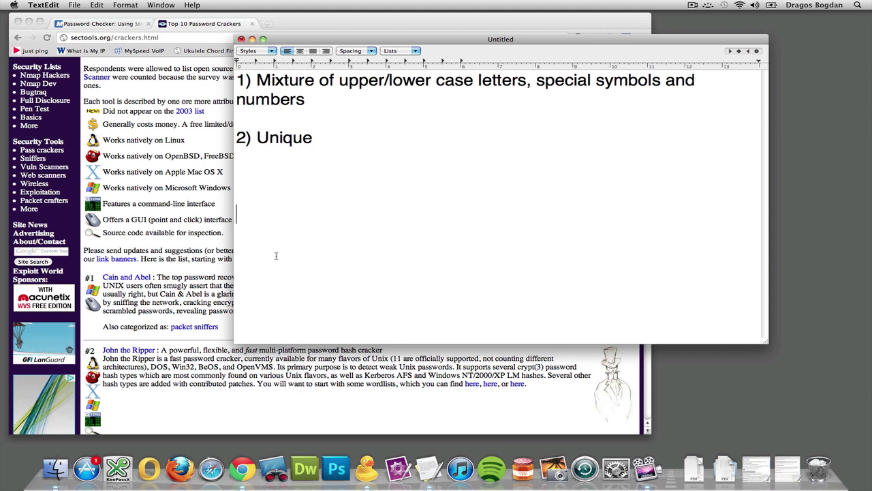
drag(305, 100, 223, 89)
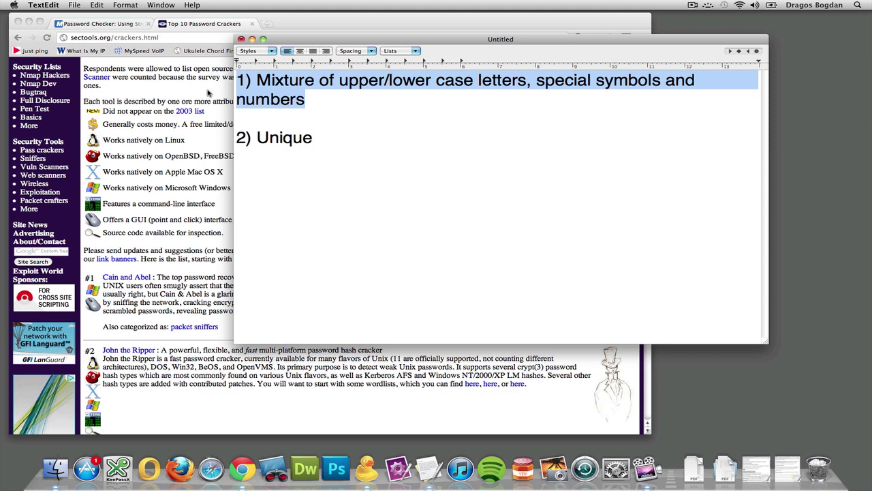
click(281, 224)
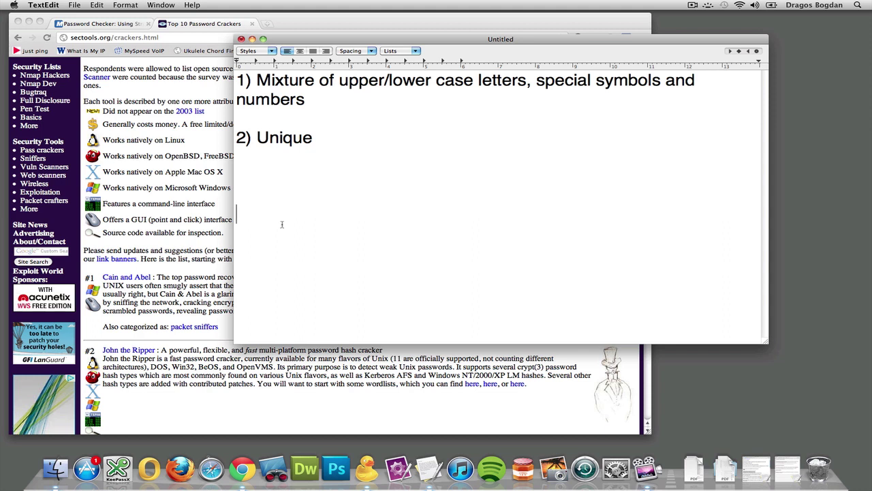
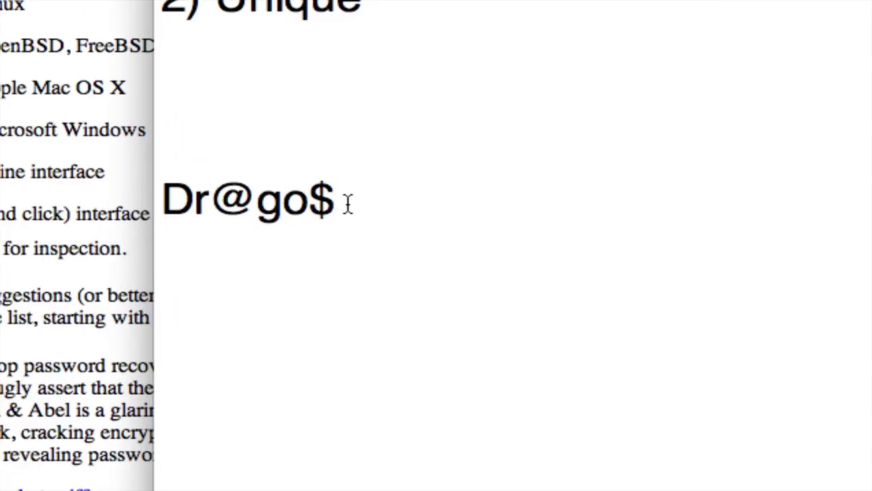
drag(306, 215, 234, 214)
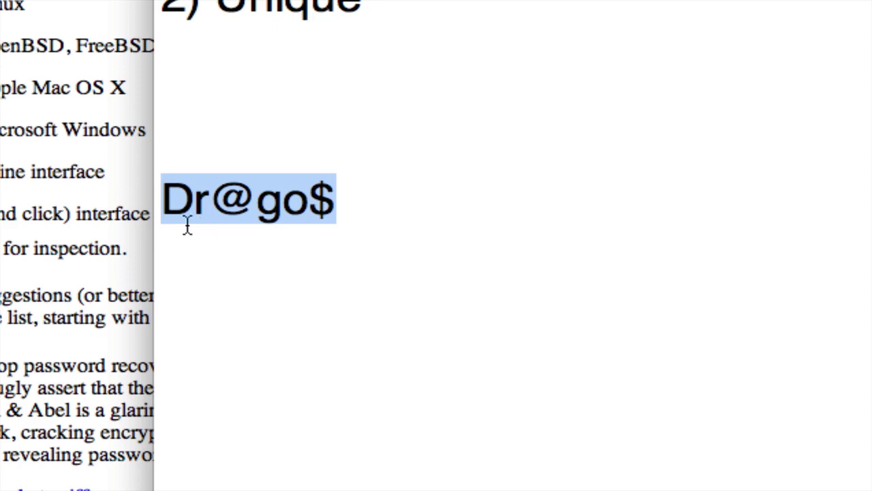
click(327, 204)
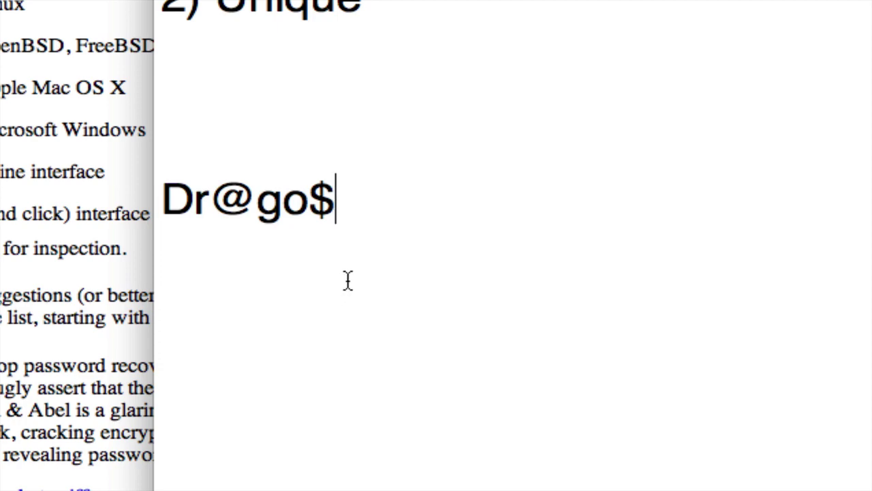
text(217)
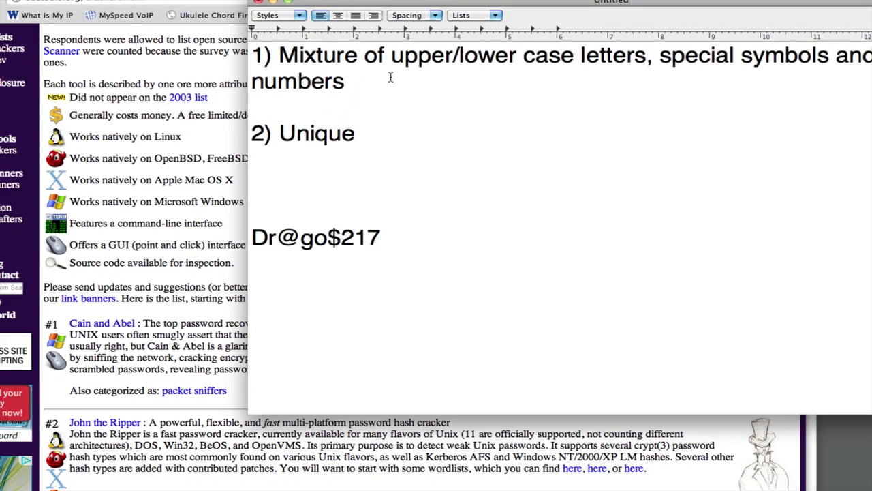
Highlight the first criterion, the Unique line and the example password, then bring Chrome forward
drag(345, 43, 235, 12)
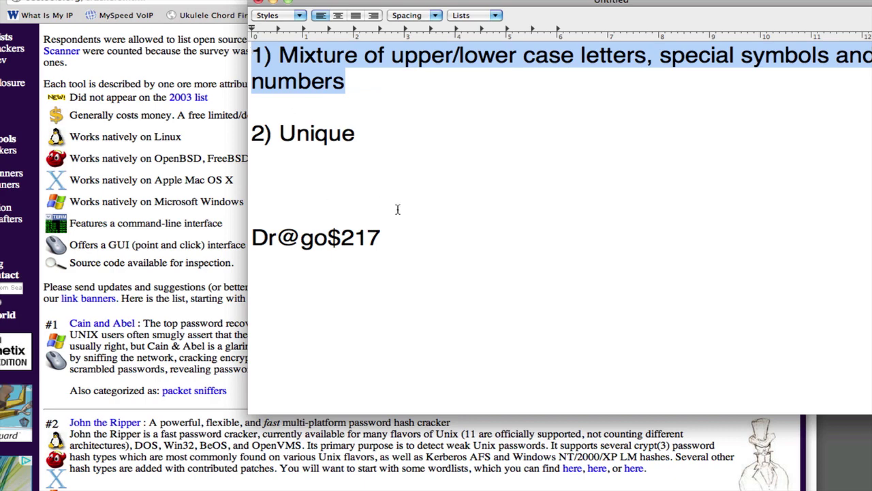
click(402, 238)
triple_click(353, 149)
triple_click(351, 140)
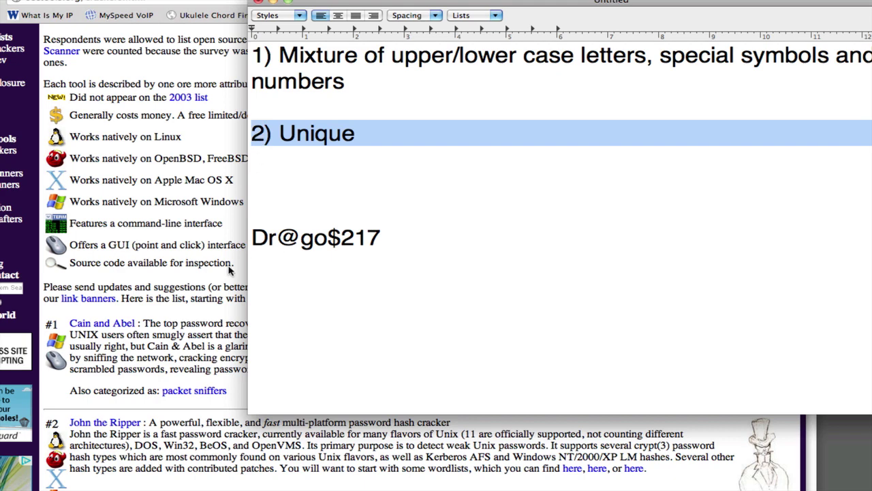
drag(402, 238, 250, 246)
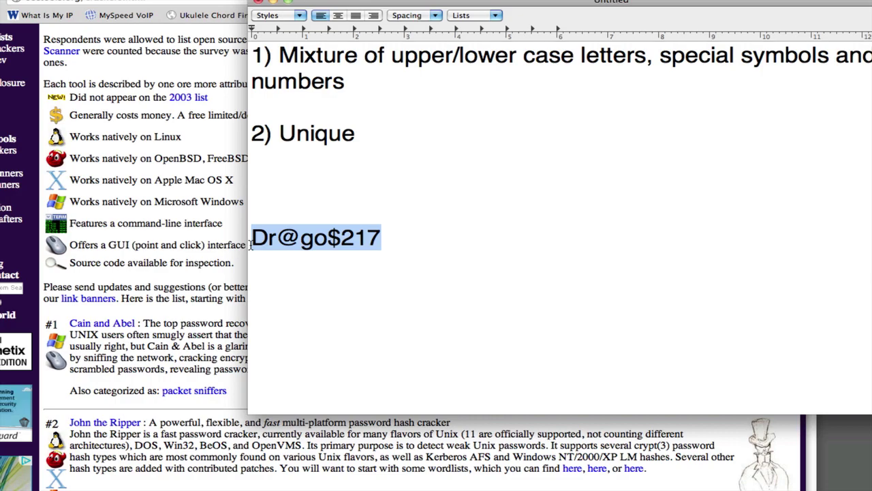
click(212, 249)
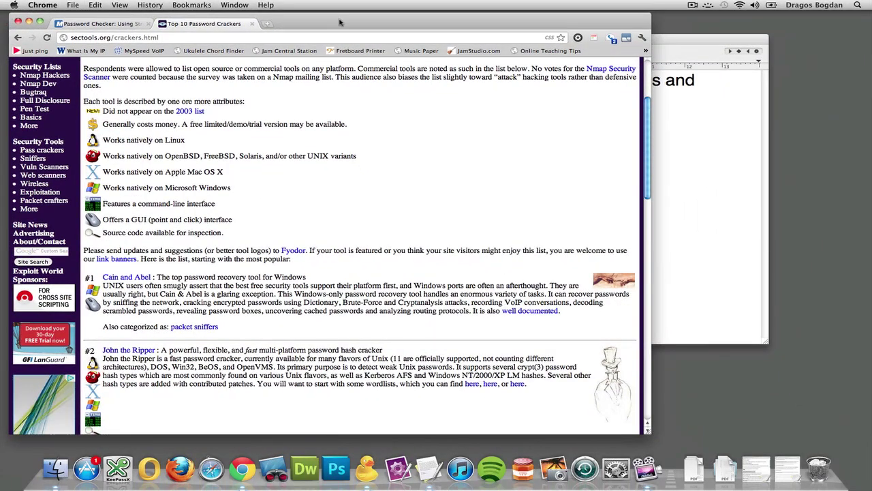
Label the example password '- sectools.org' and add a '- gmail.com' line below it
drag(340, 22, 439, 27)
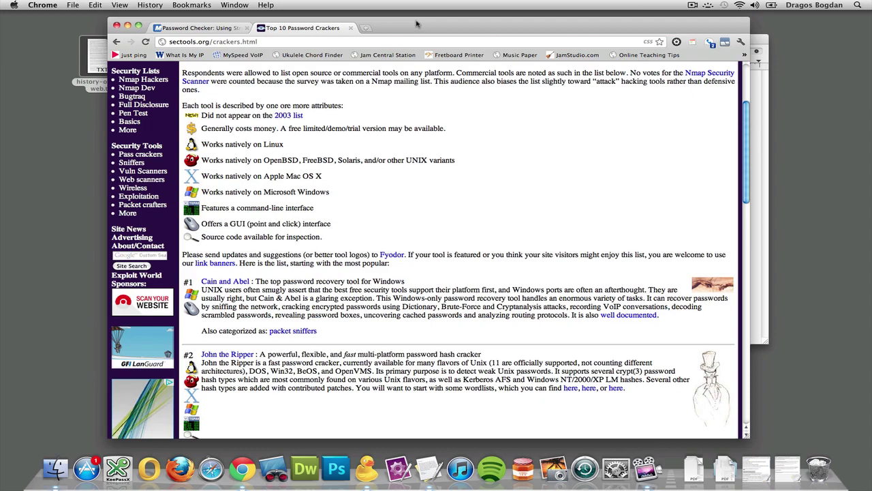
drag(653, 26, 738, 23)
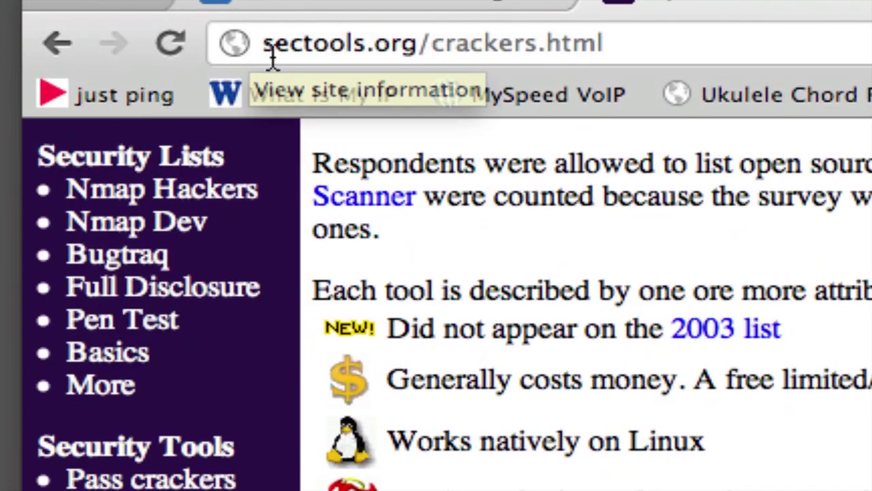
drag(262, 48, 314, 60)
key(super+c)
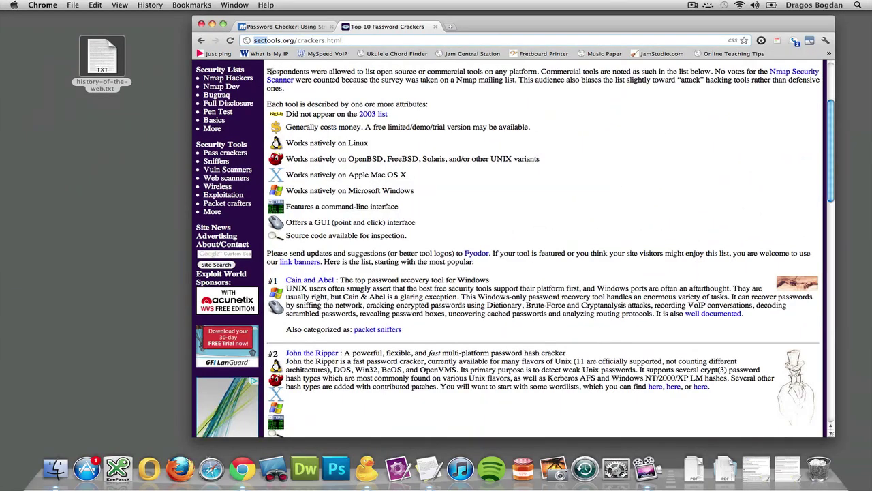
key(super+Tab)
click(344, 214)
key(super+v)
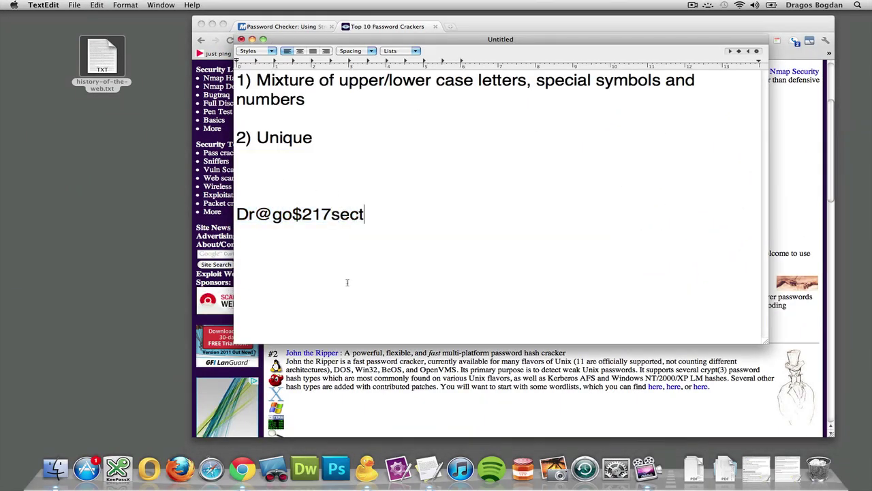
text(- )
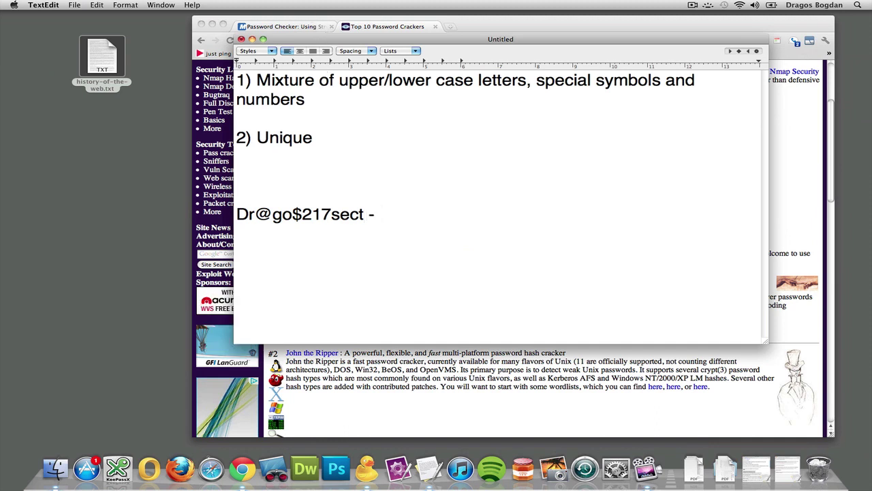
text(sectools.org)
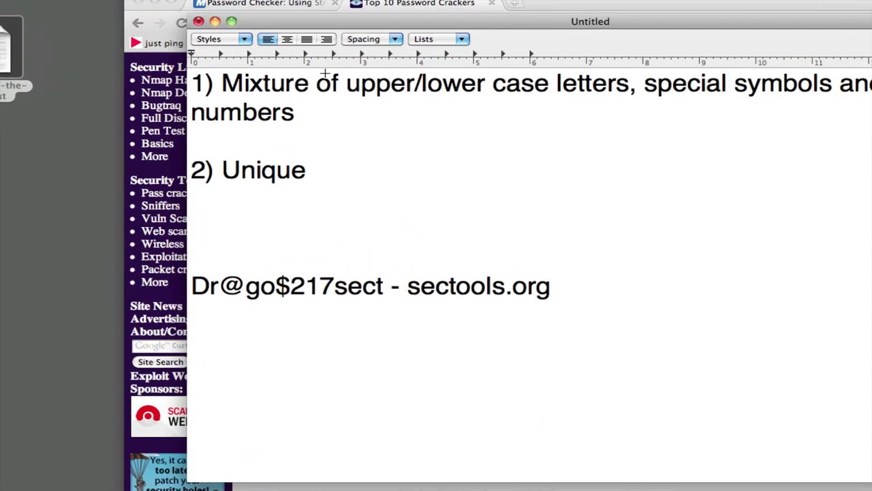
text(  - gmail.com)
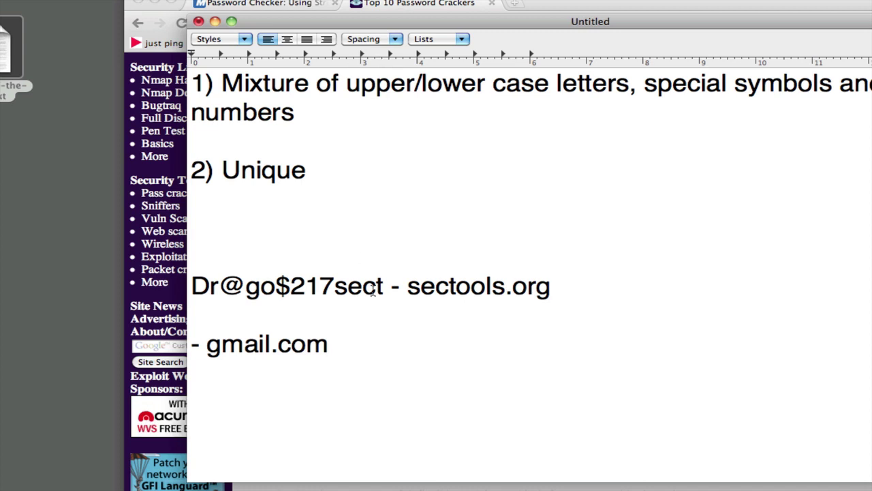
drag(334, 289, 190, 298)
key(ctrl+c)
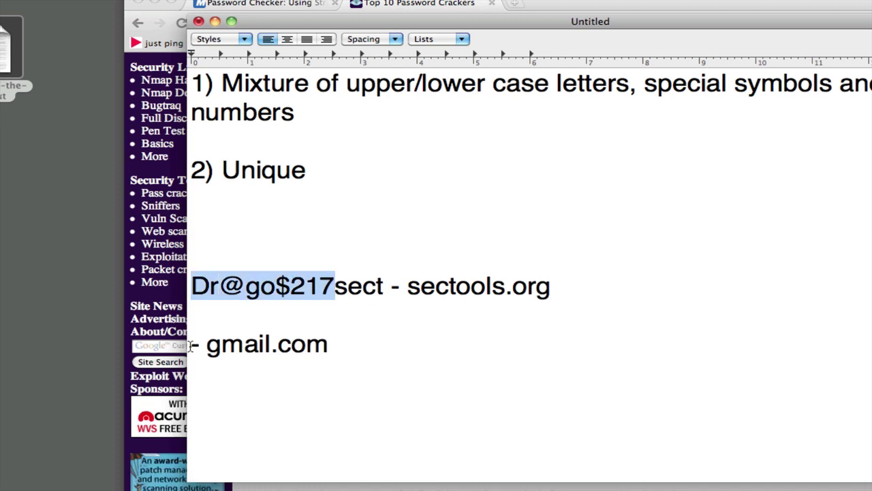
click(191, 345)
key(ctrl+v)
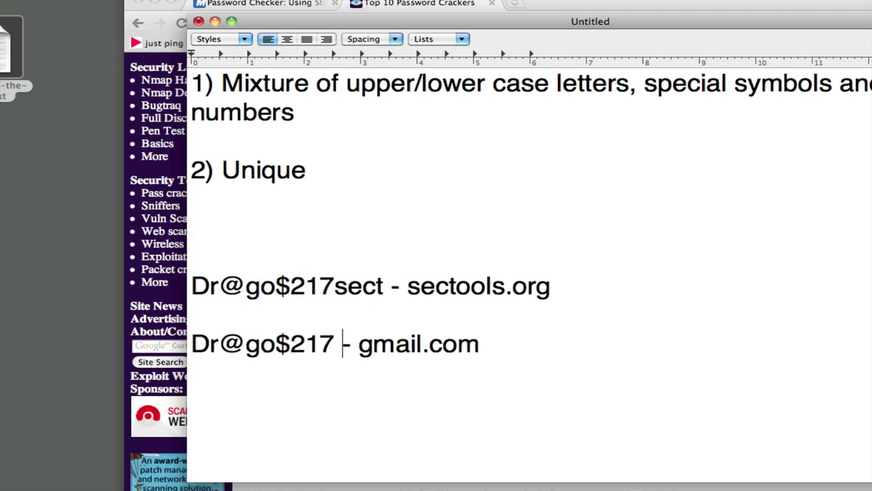
key(Left)
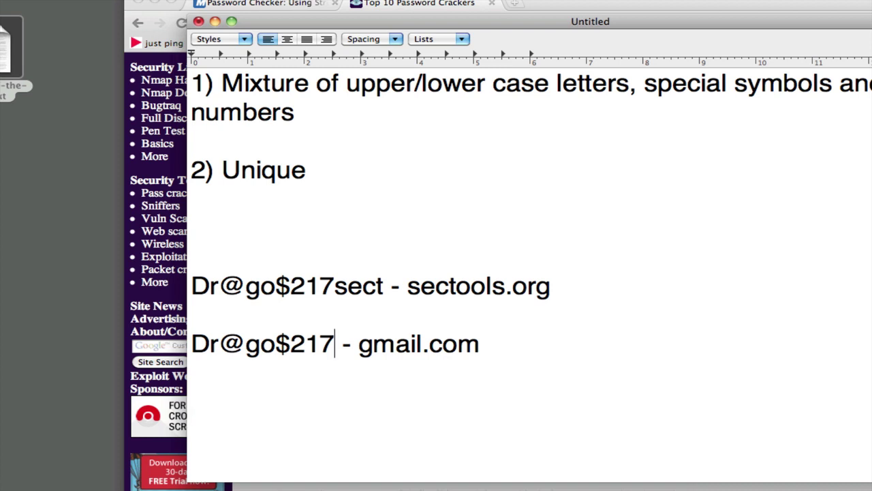
text(gma)
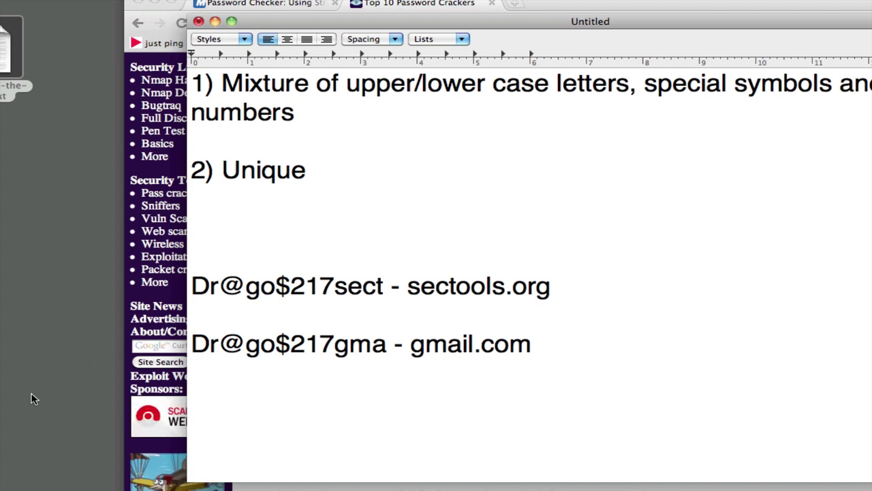
drag(192, 344, 331, 345)
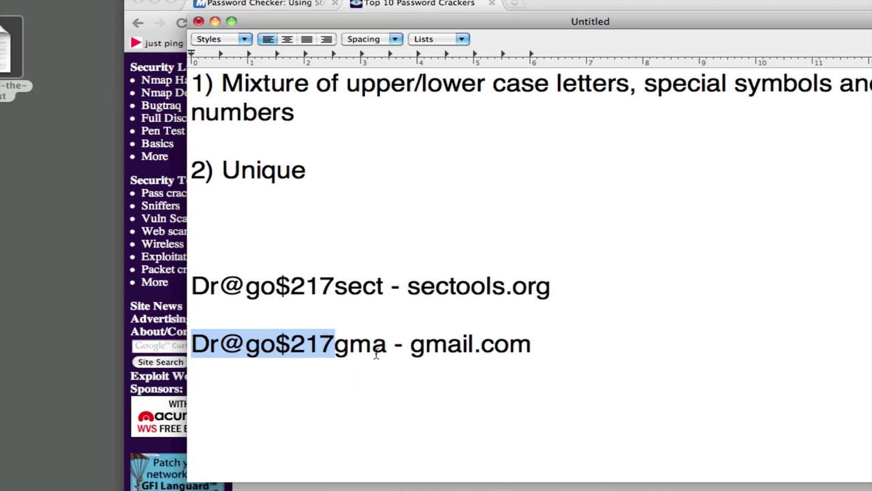
drag(386, 349, 338, 348)
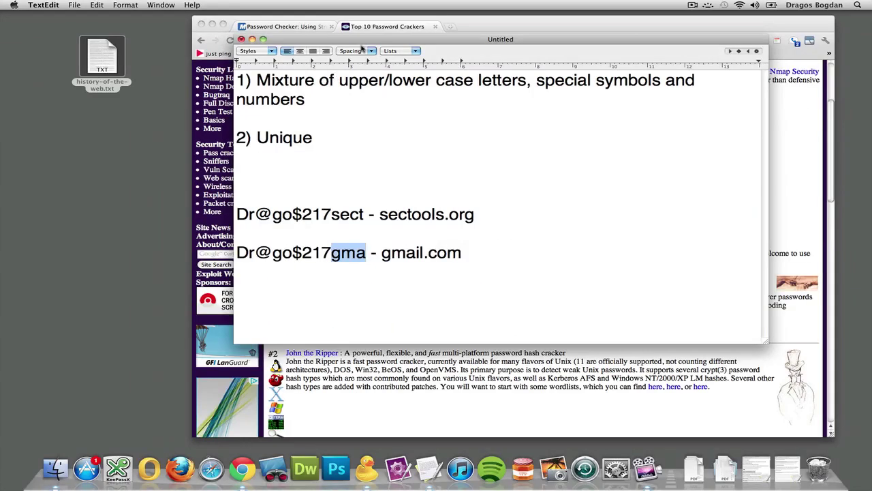
Enter the gmail example password into Microsoft's password checker, which rates it Medium
click(504, 25)
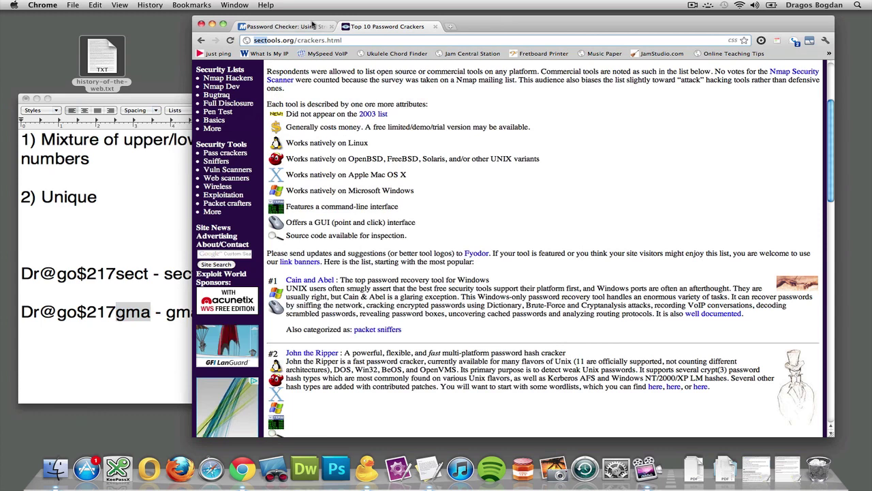
click(310, 26)
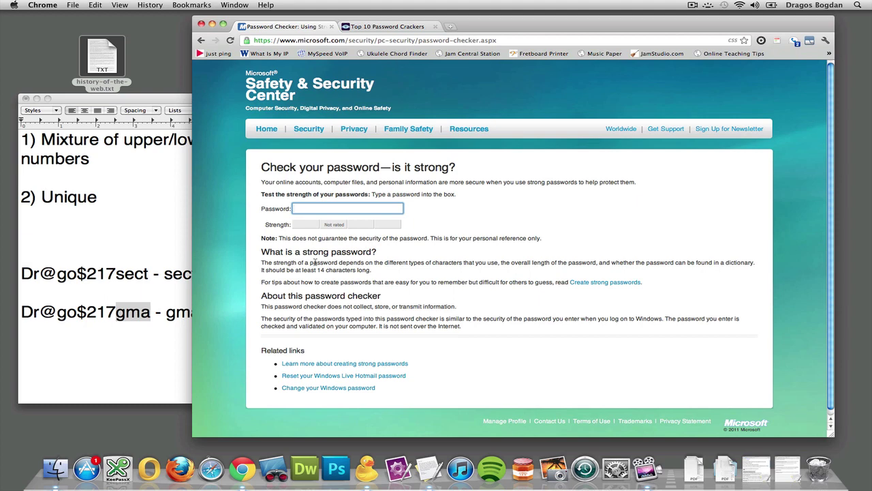
text(D)
text(7)
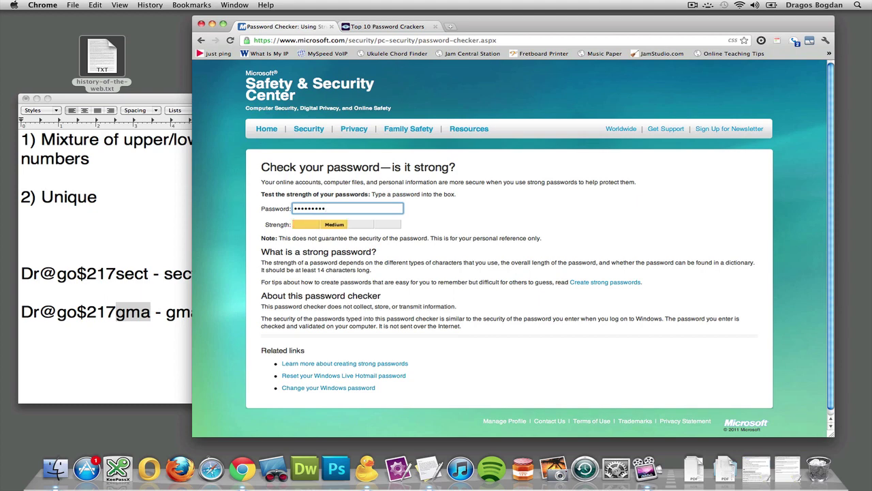
text(gm)
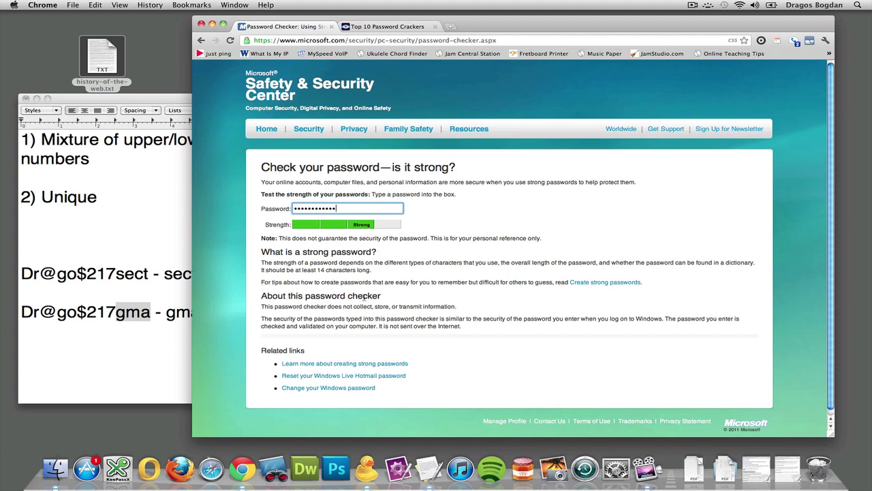
Add 'i' after 'gma' in both the note and the checker, raising the rating to Strong
click(143, 316)
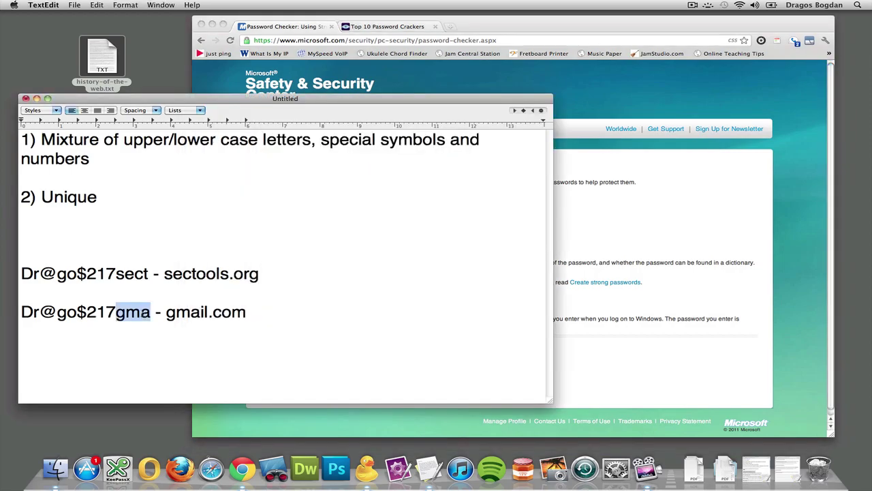
click(143, 312)
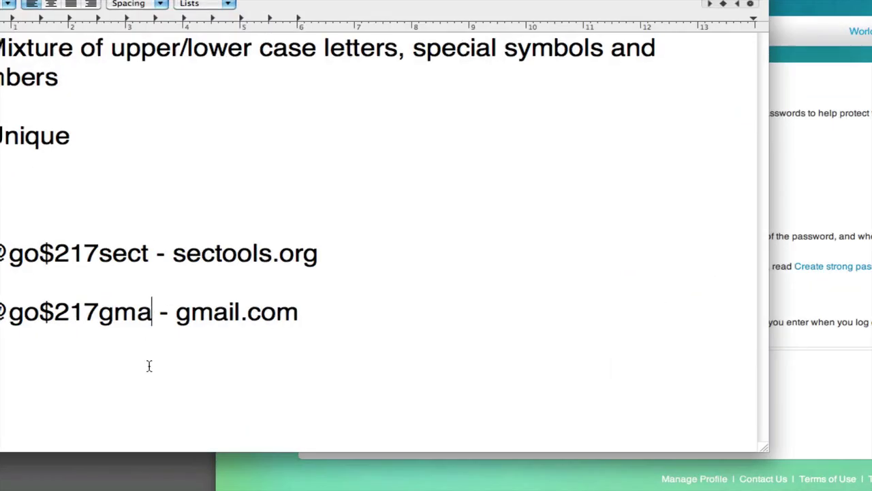
text(i)
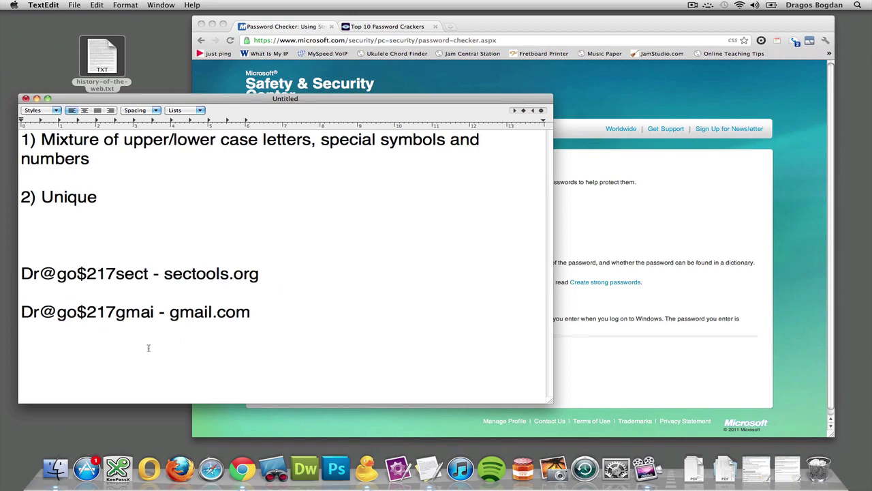
click(613, 220)
text(i)
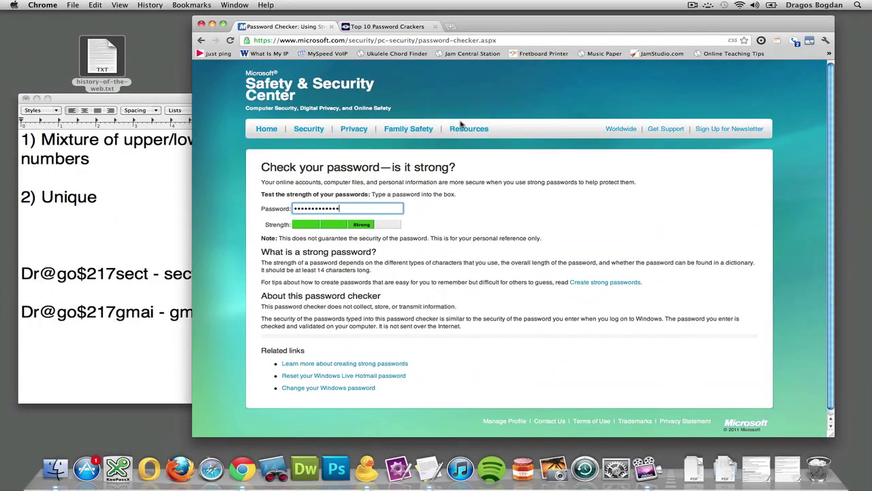
Search for keepassX from the password crackers tab and open the keepassx.org homepage
click(414, 30)
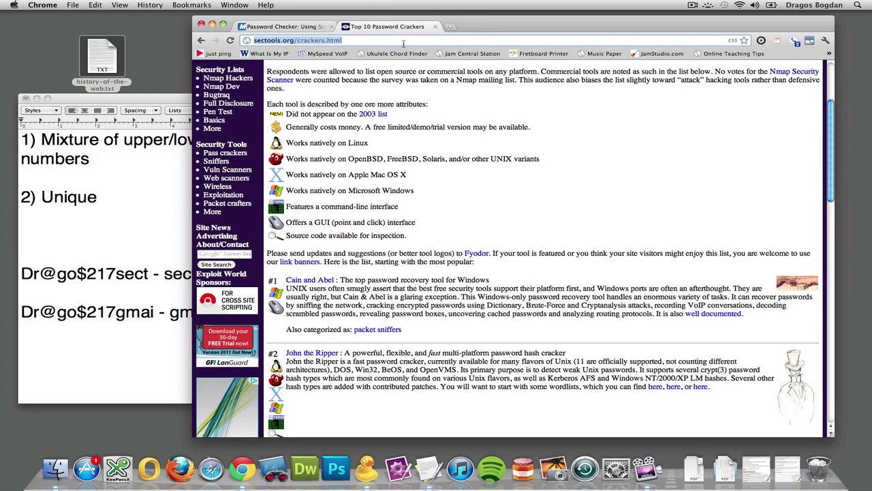
click(403, 41)
text(keepassX)
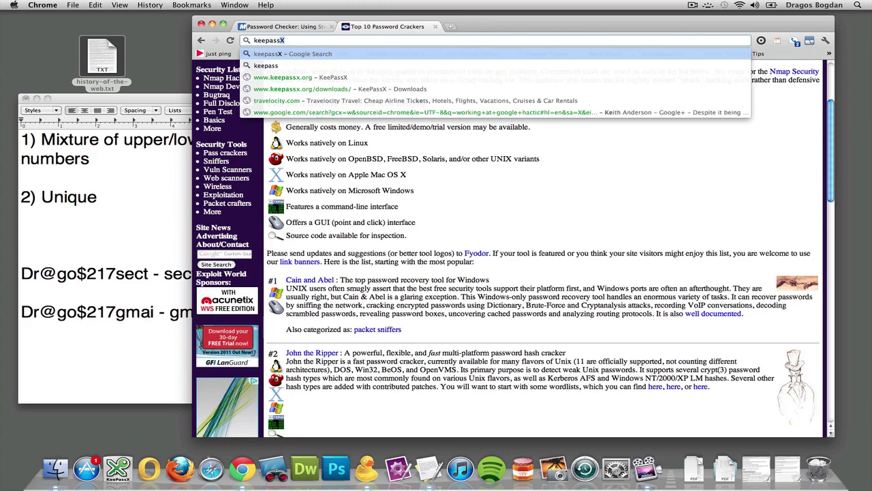
key(Return)
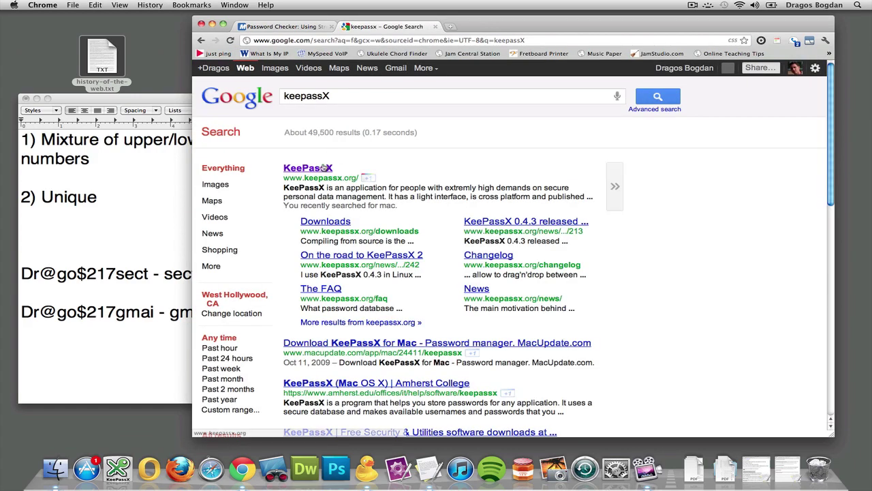
click(324, 167)
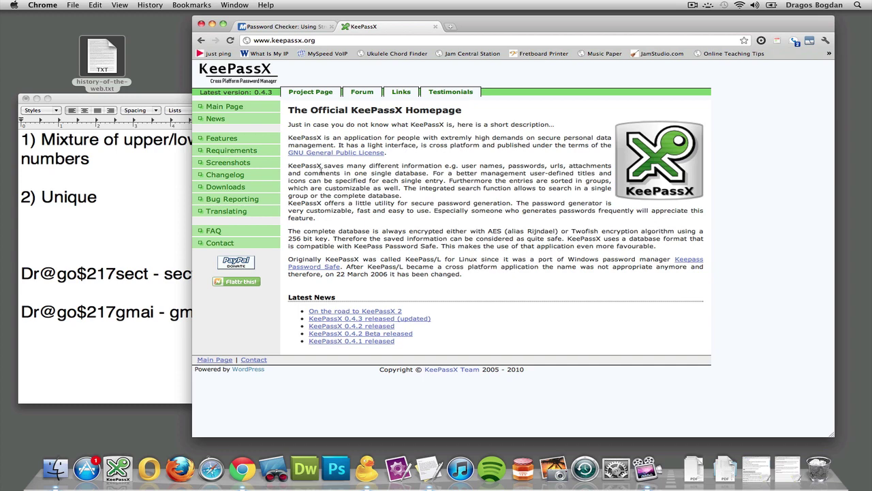
Open the KeePassX Downloads page listing the Mac OS X v0.4.3 package
click(222, 191)
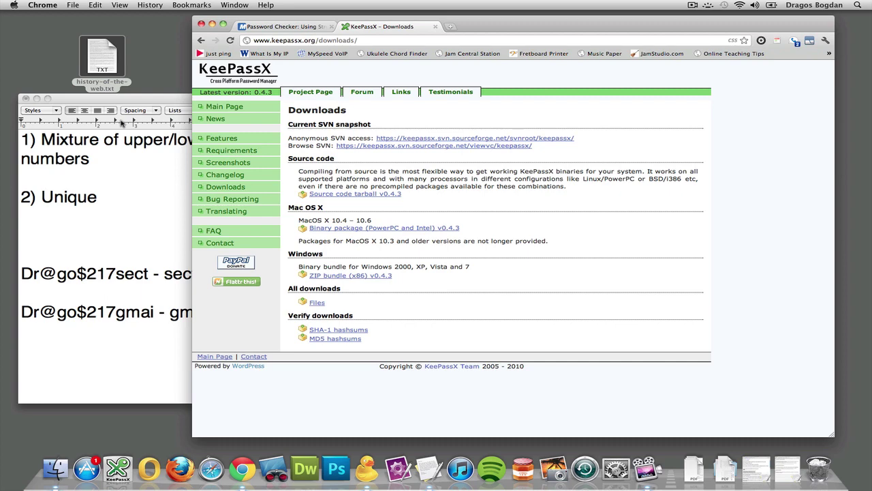
click(118, 477)
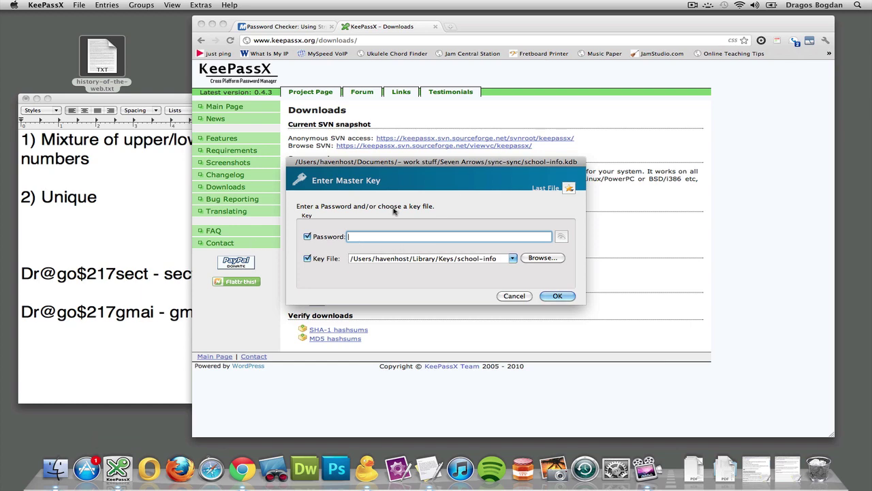
click(497, 264)
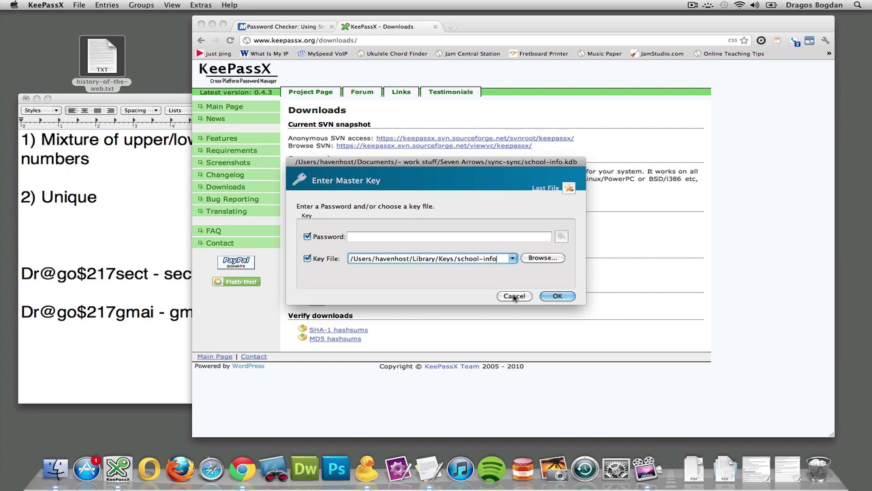
click(515, 296)
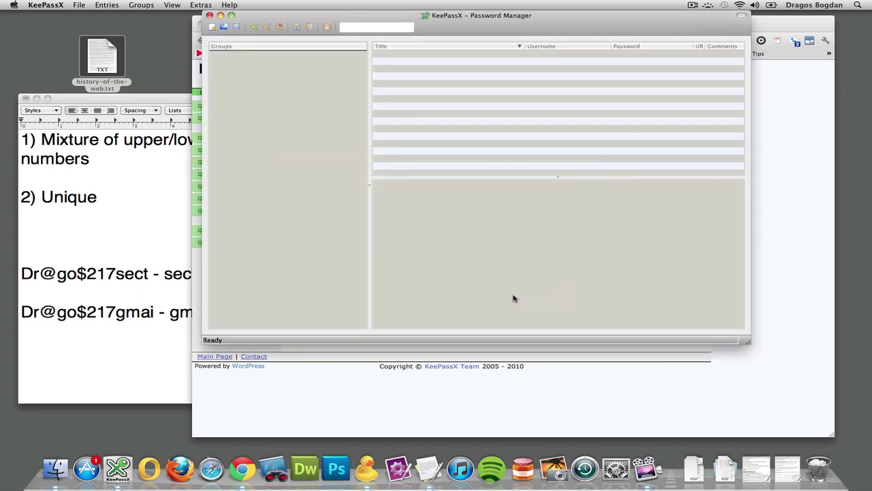
click(210, 15)
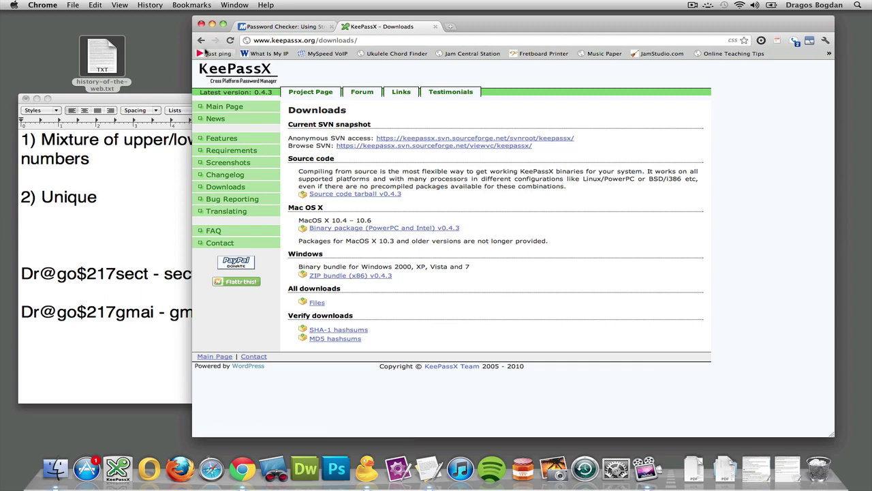
Minimize Chrome to the Dock so the TextEdit note with the sectools.org and gmail.com examples is frontmost
click(212, 26)
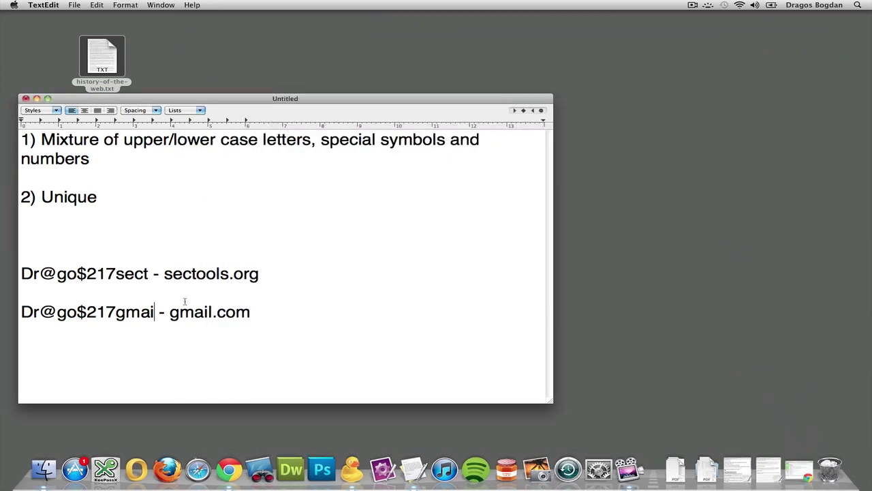